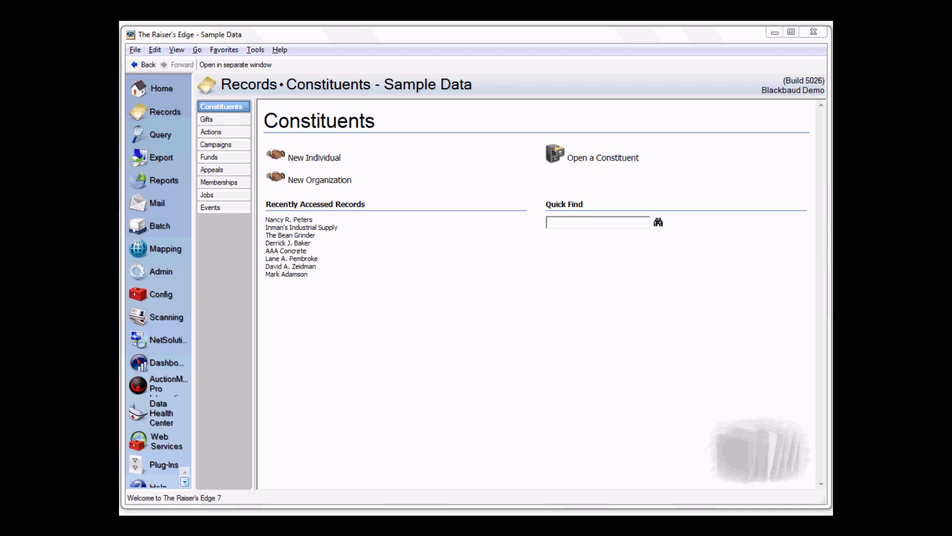
Step: Run the Duplicate Constituent Report from Administration with its existing criteria, without saving the static output query
{"action": "left_click", "coordinate": [160, 271]}
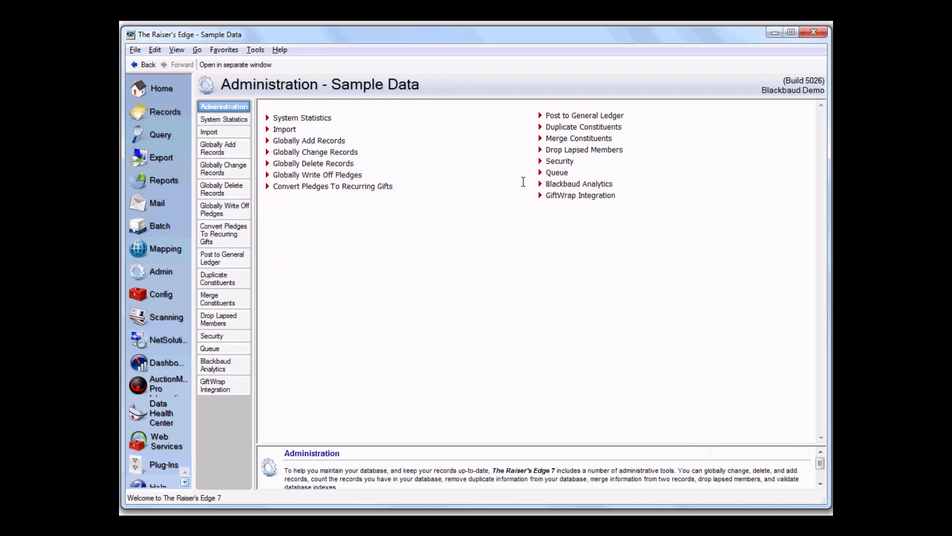
{"action": "left_click", "coordinate": [567, 126]}
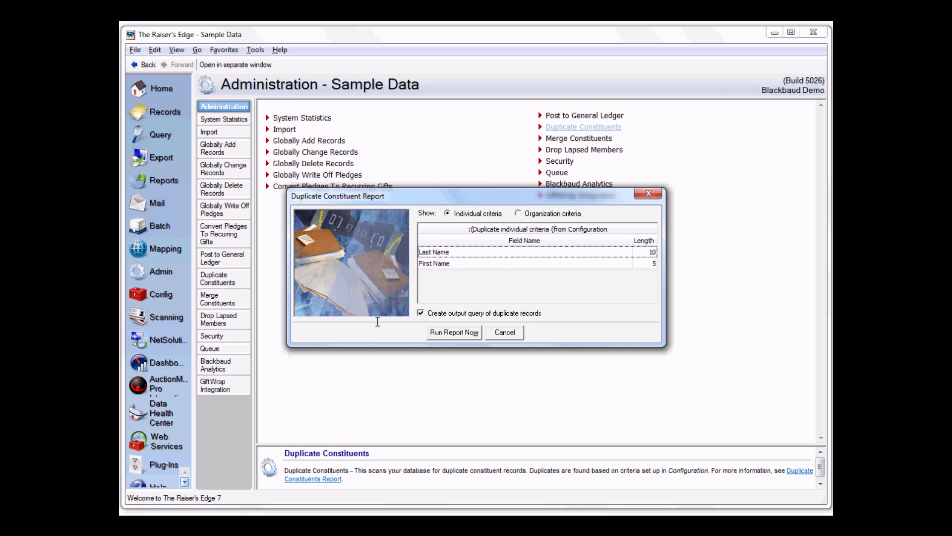
{"action": "left_click", "coordinate": [448, 331]}
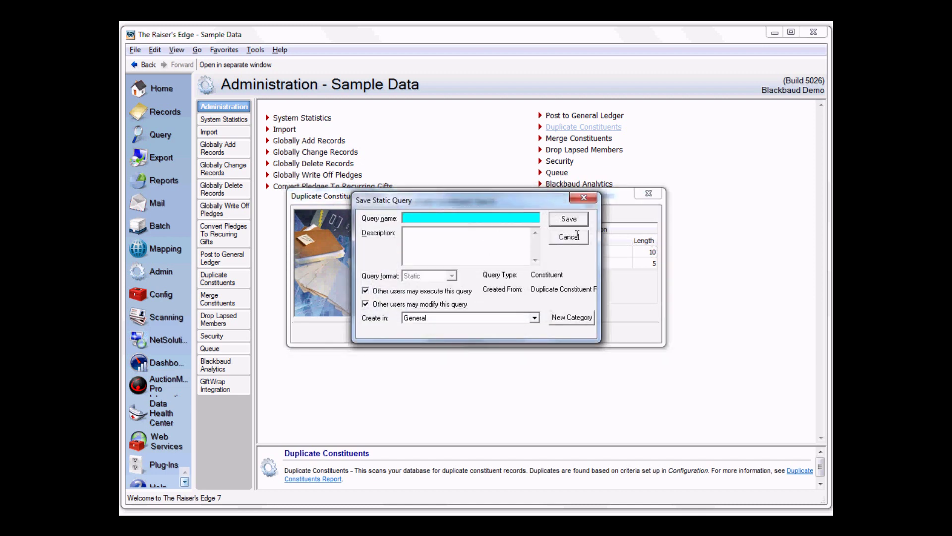
{"action": "left_click", "coordinate": [577, 236]}
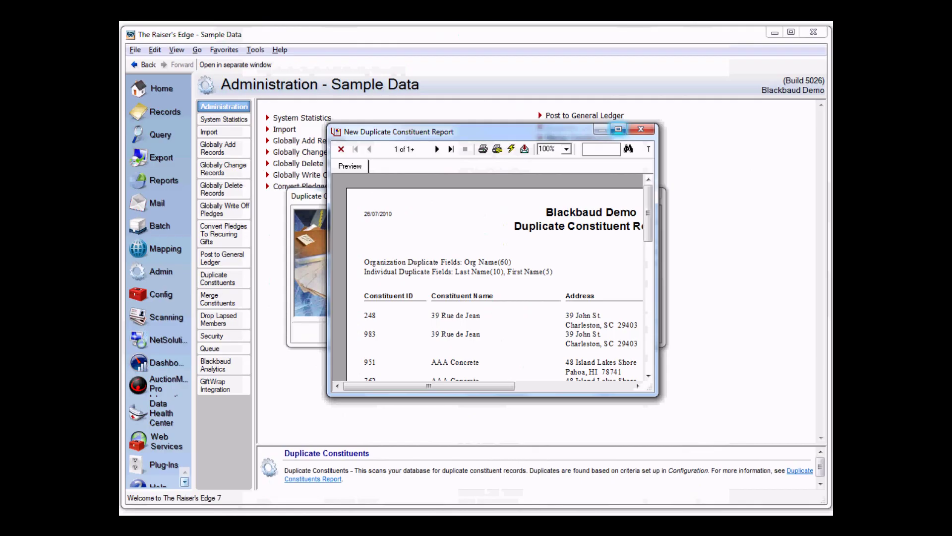
Step: Enlarge the duplicate report, examine its first and last pages, and close the report and its criteria dialog
{"action": "left_click_drag", "start_coordinate": [504, 135], "coordinate": [361, 40]}
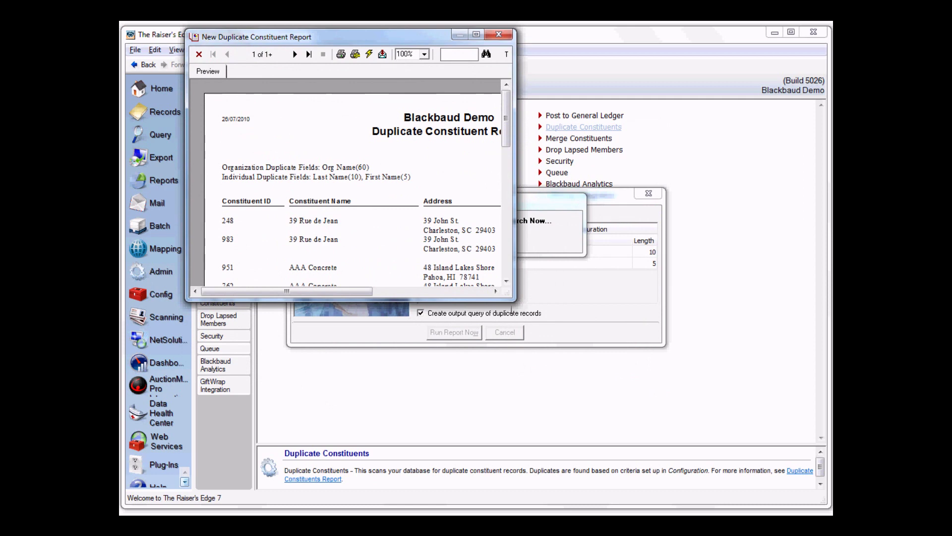
{"action": "left_click_drag", "start_coordinate": [514, 299], "coordinate": [790, 496]}
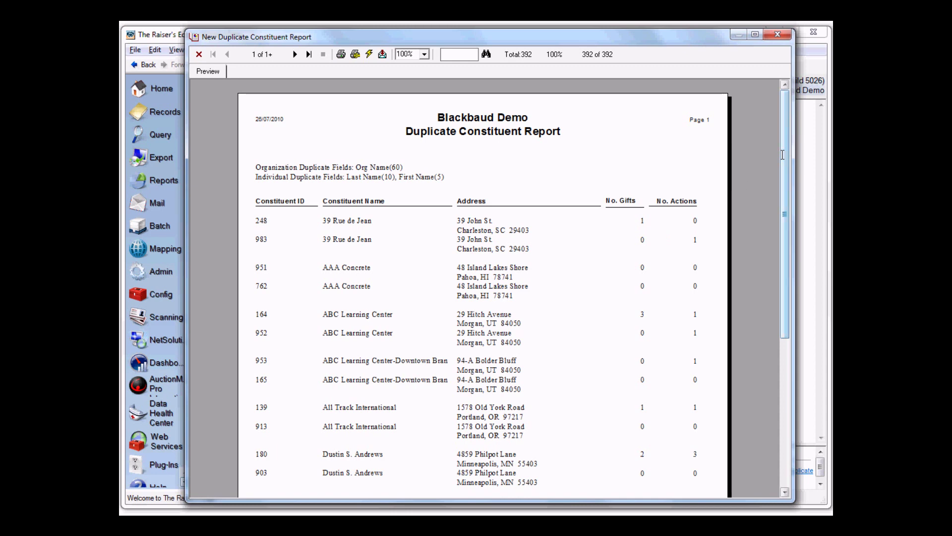
{"action": "left_click_drag", "start_coordinate": [782, 155], "coordinate": [782, 304]}
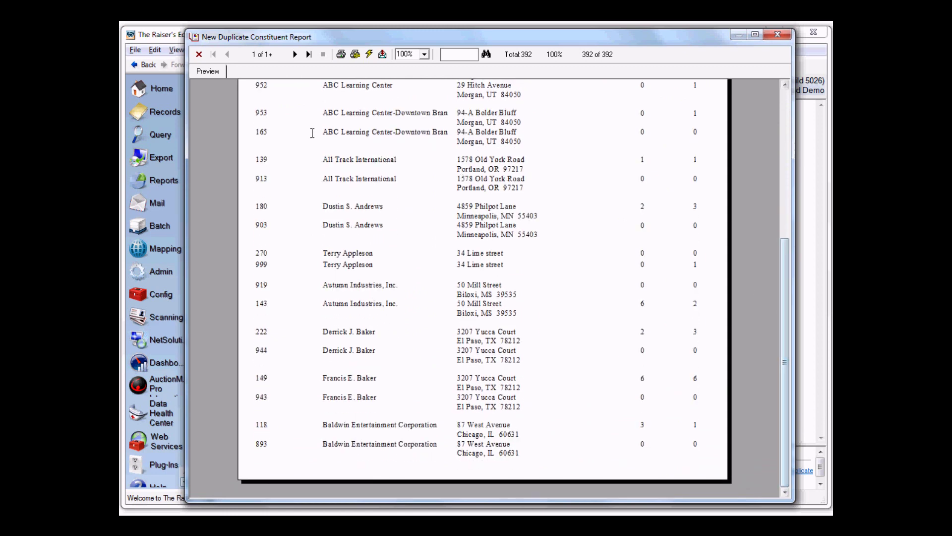
{"action": "left_click", "coordinate": [309, 54]}
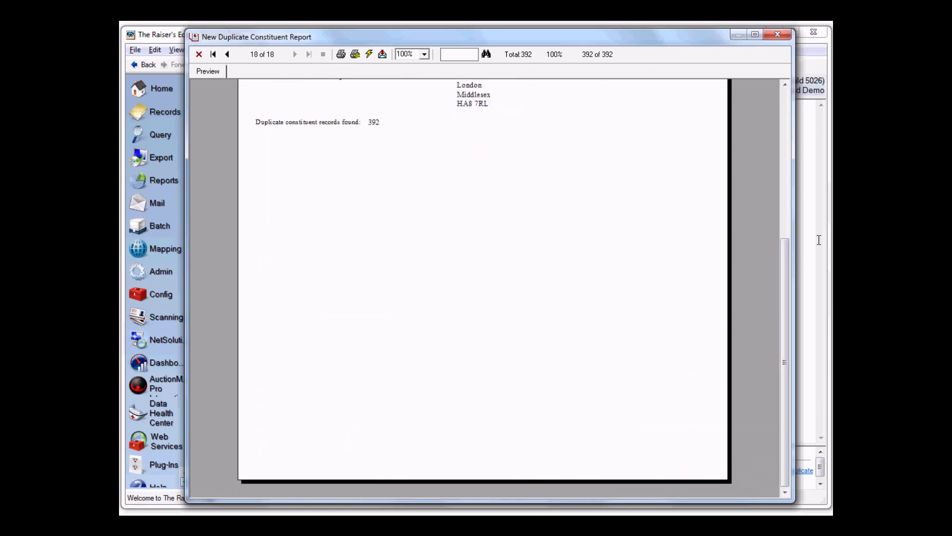
{"action": "left_click_drag", "start_coordinate": [788, 254], "coordinate": [788, 122]}
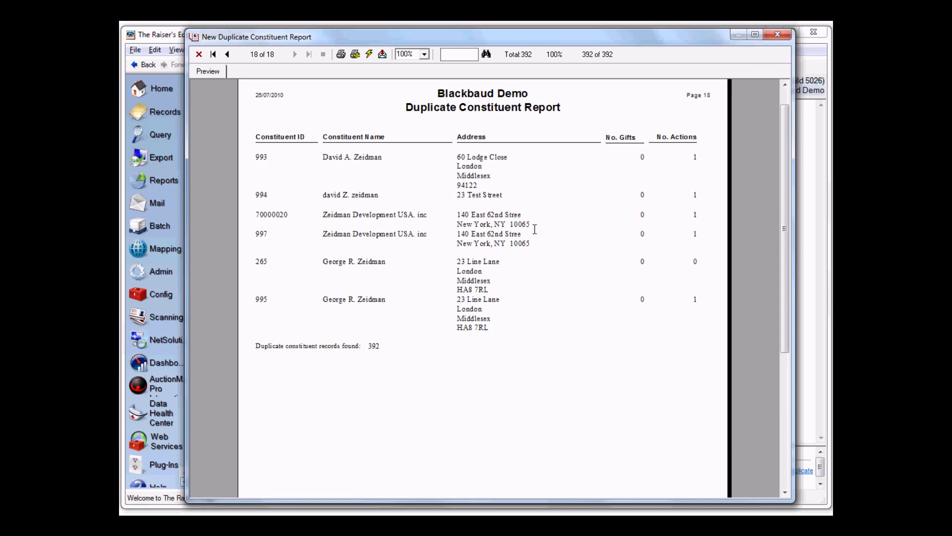
{"action": "left_click", "coordinate": [778, 34]}
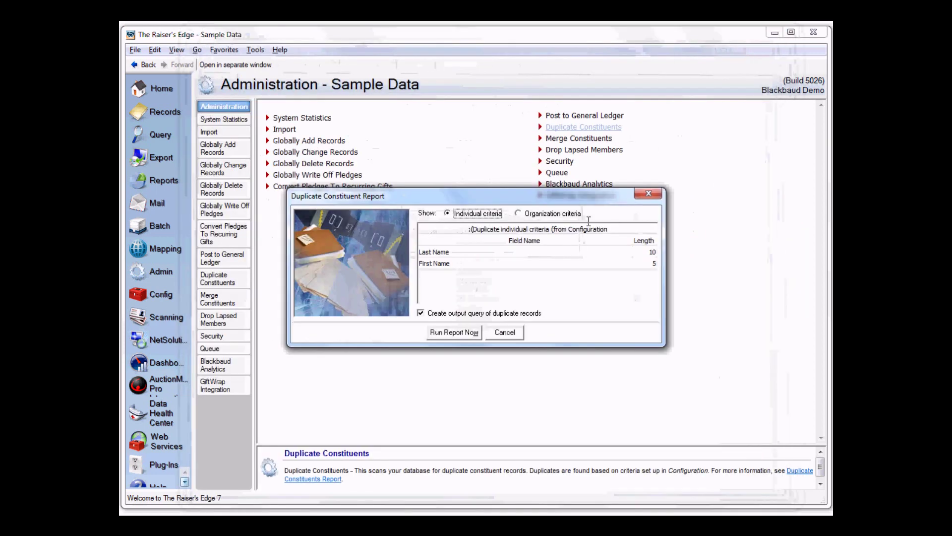
{"action": "left_click", "coordinate": [505, 333]}
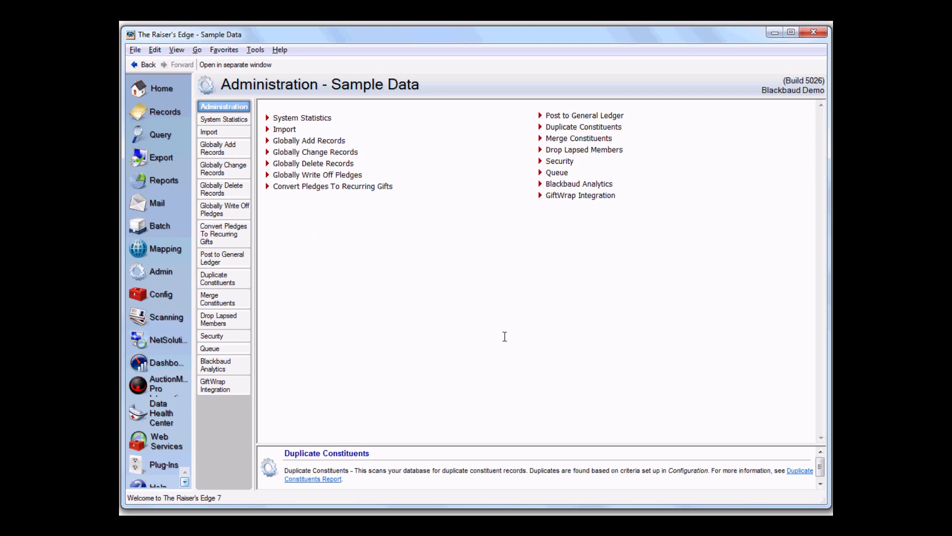
Step: Start creating a merge file in The Mergician plug-in, naming it duplicates on the Desktop
{"action": "left_click", "coordinate": [158, 464]}
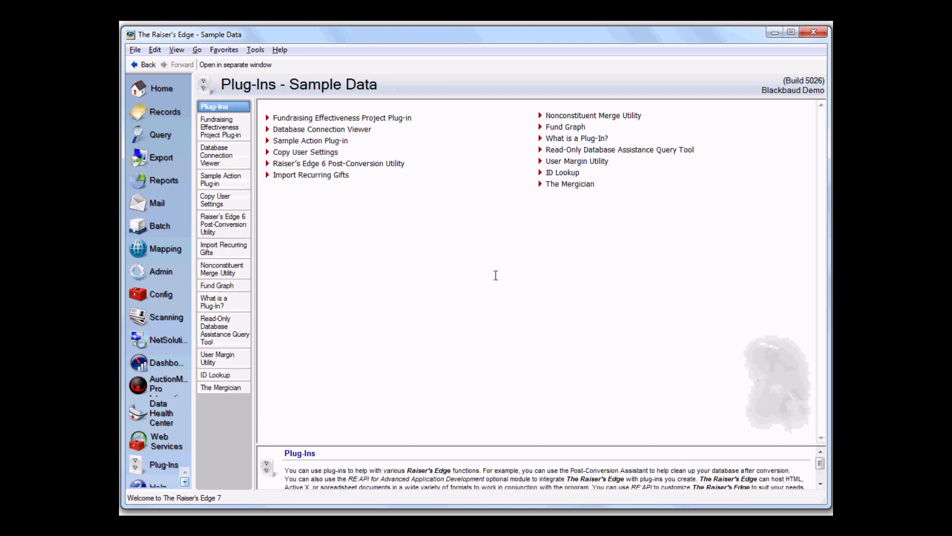
{"action": "left_click", "coordinate": [569, 184]}
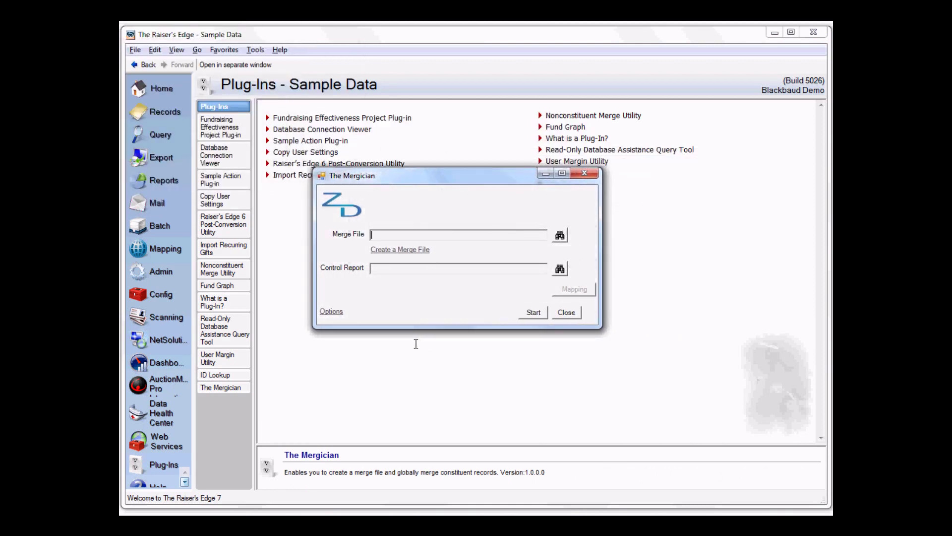
{"action": "left_click", "coordinate": [411, 250]}
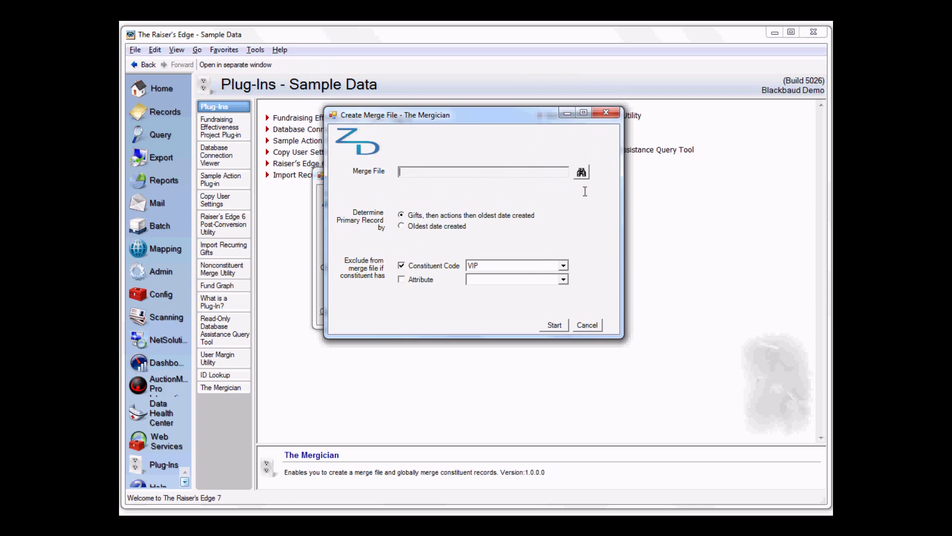
{"action": "left_click", "coordinate": [580, 172]}
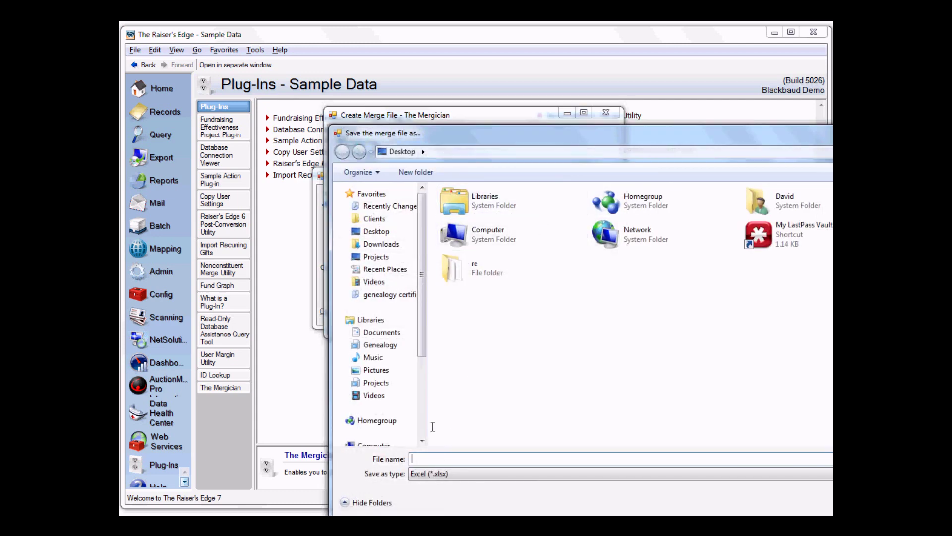
{"action": "type", "text": "duplicates"}
{"action": "key", "text": "Return"}
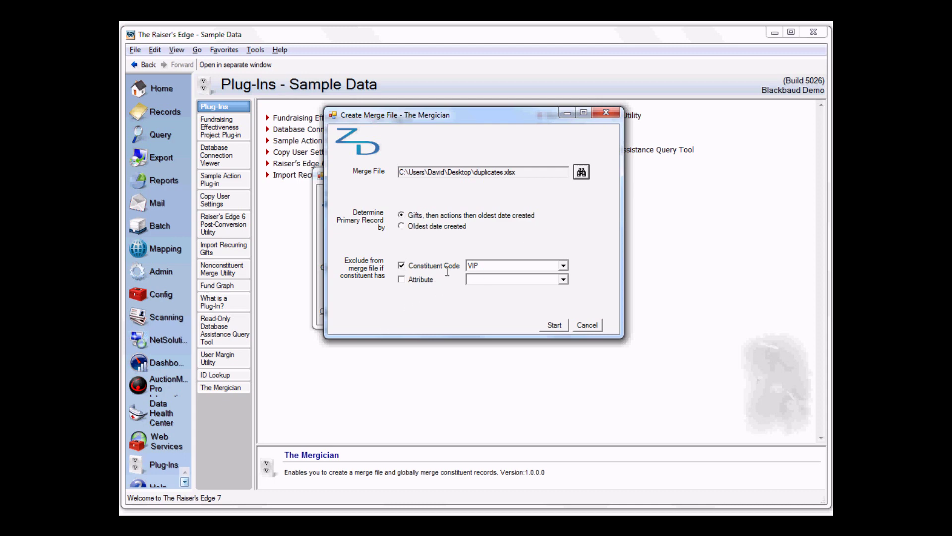
Step: Exclude constituents with the Do not merge attribute as well, and create the merge file
{"action": "left_click", "coordinate": [401, 280]}
{"action": "left_click", "coordinate": [563, 279]}
{"action": "left_click_drag", "start_coordinate": [564, 300], "coordinate": [564, 325]}
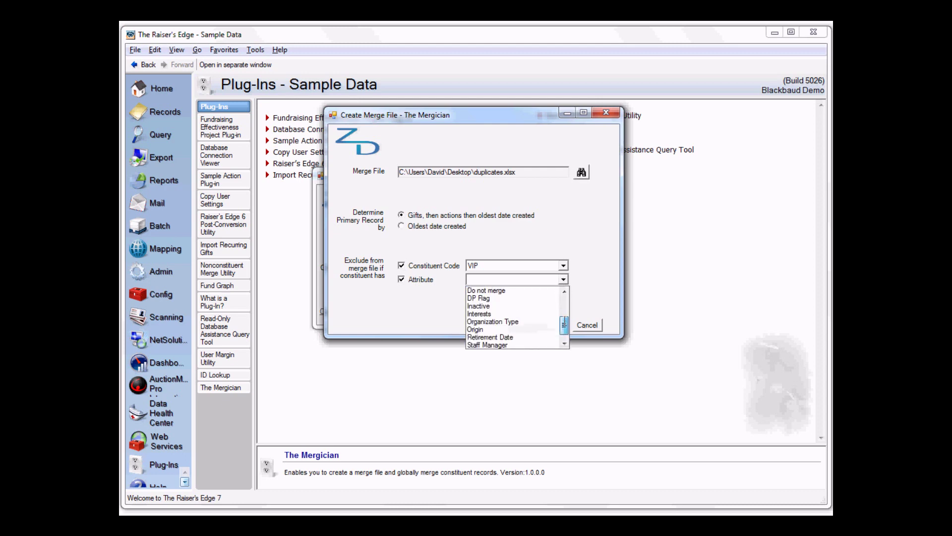
{"action": "left_click", "coordinate": [496, 290]}
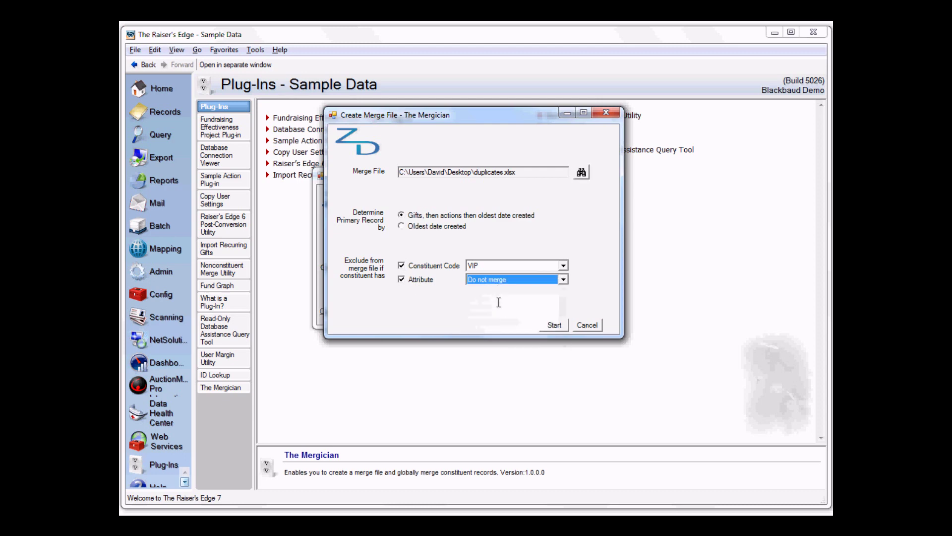
{"action": "left_click", "coordinate": [554, 325]}
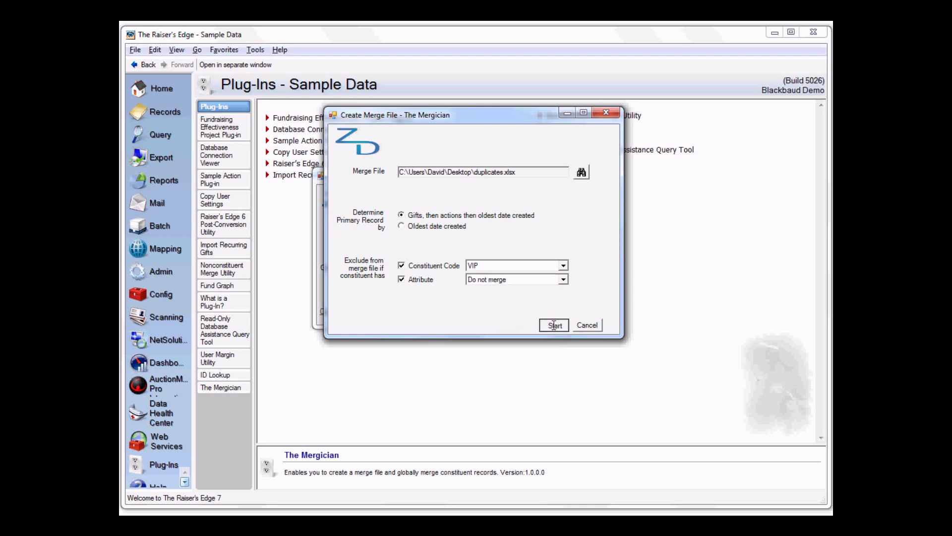
{"action": "left_click", "coordinate": [554, 324]}
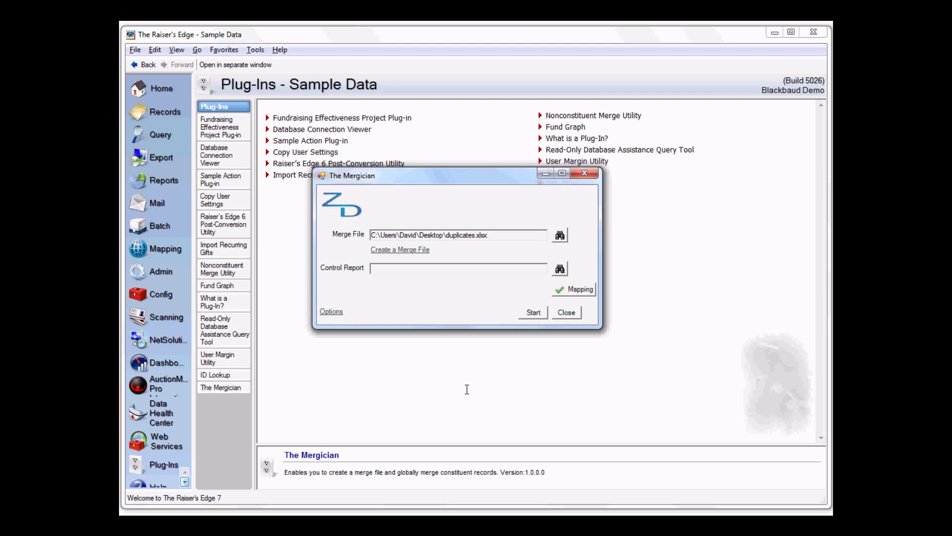
Step: Set the control report output to control.xlsx on the Desktop
{"action": "left_click", "coordinate": [560, 269]}
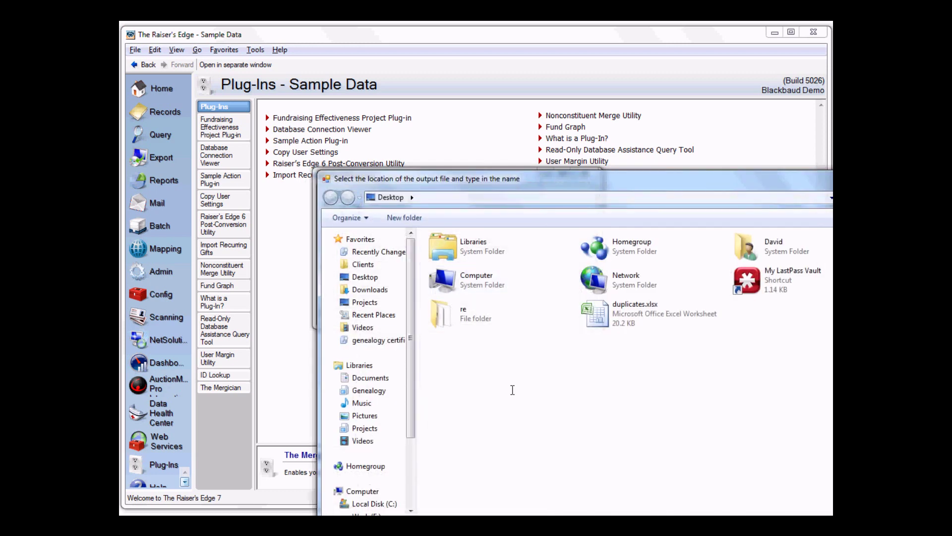
{"action": "key", "text": "Return"}
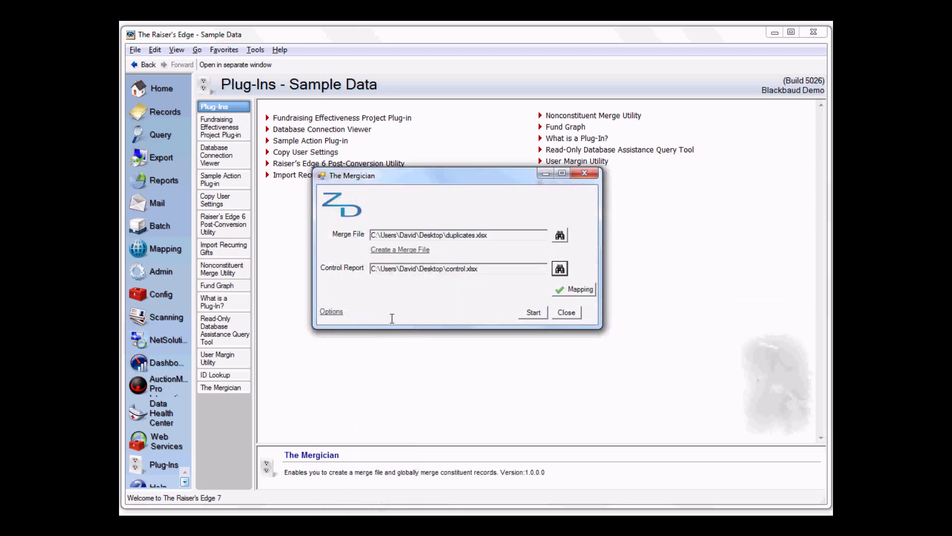
Step: Try tagging secondary records with the To Delete attribute in the merge options, and restore their deletion after the merge
{"action": "left_click", "coordinate": [331, 311]}
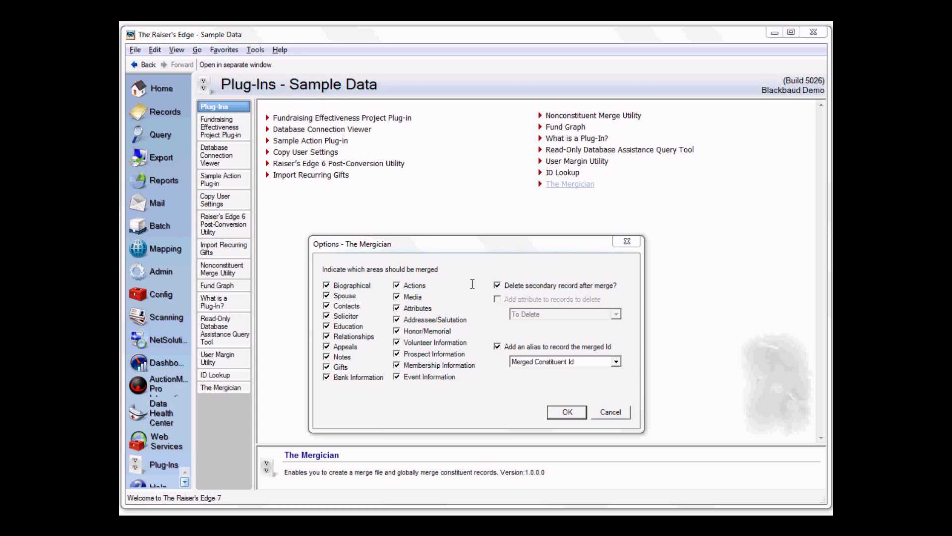
{"action": "left_click", "coordinate": [497, 286]}
{"action": "left_click", "coordinate": [497, 299]}
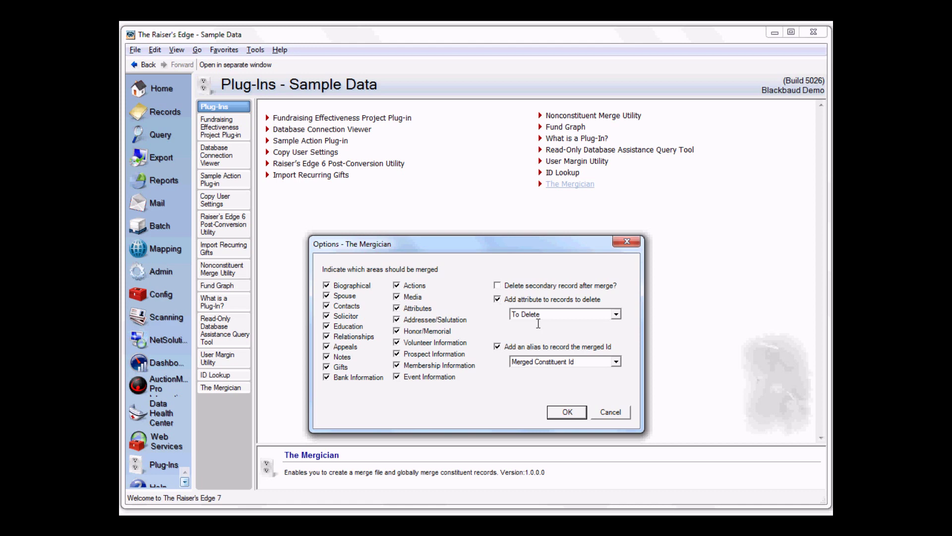
{"action": "left_click", "coordinate": [498, 286]}
{"action": "left_click", "coordinate": [566, 409]}
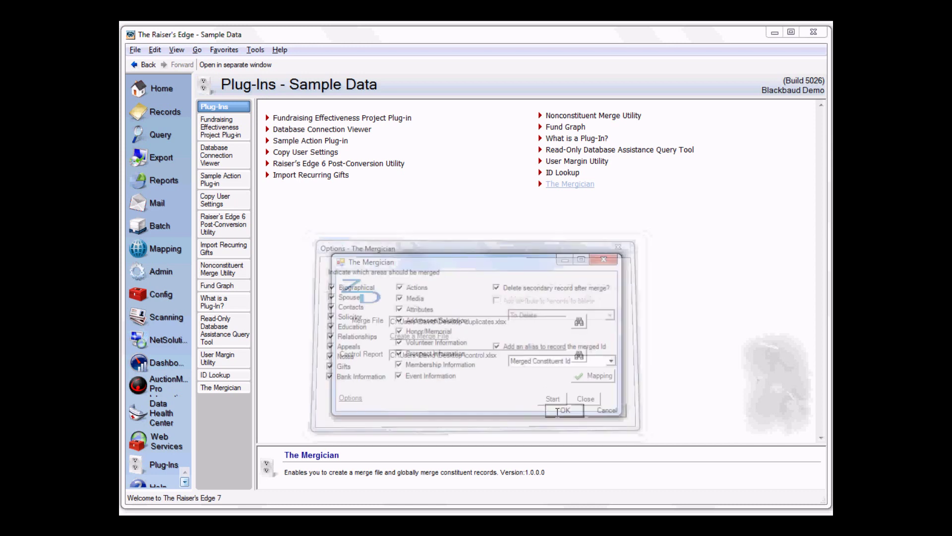
Step: Run the merge with The Mergician, and close the plug-in and the resulting error workbook
{"action": "left_click", "coordinate": [555, 395]}
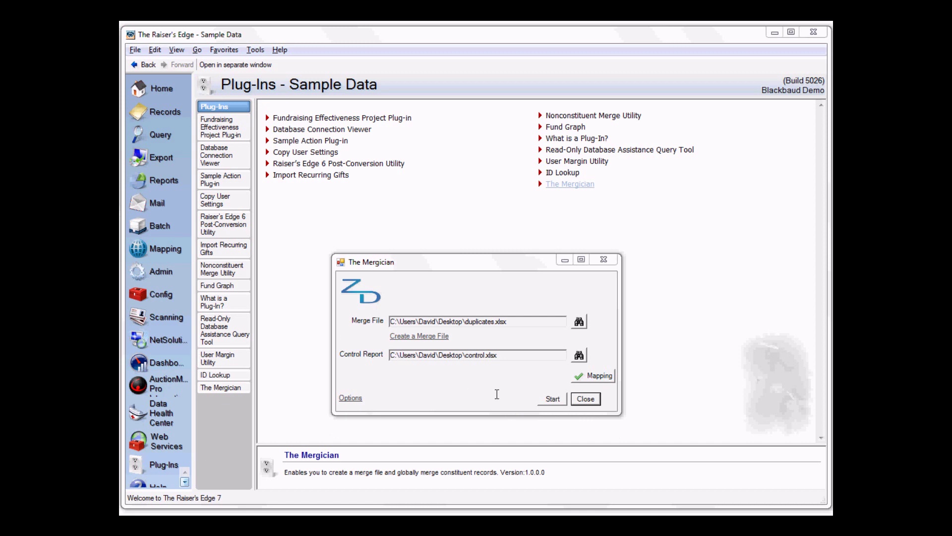
{"action": "left_click", "coordinate": [586, 398]}
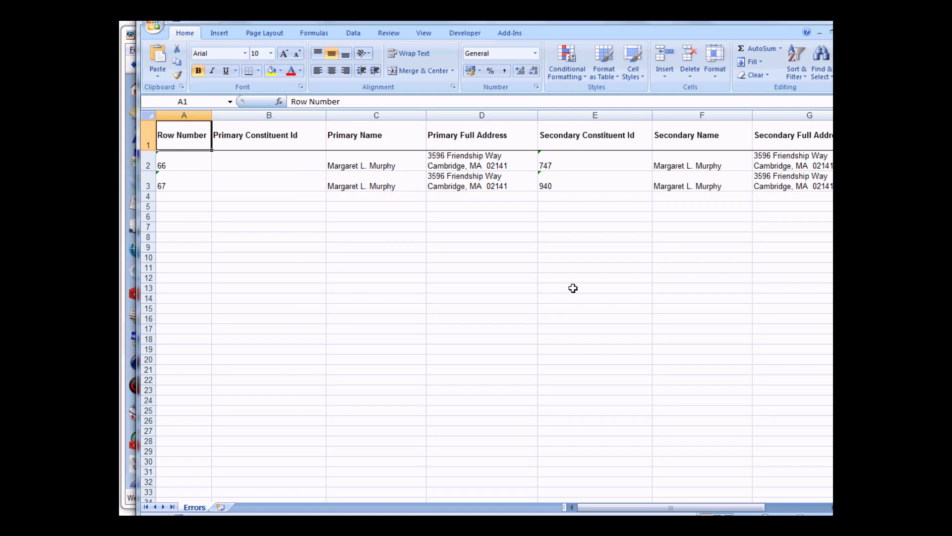
{"action": "left_click", "coordinate": [794, 22]}
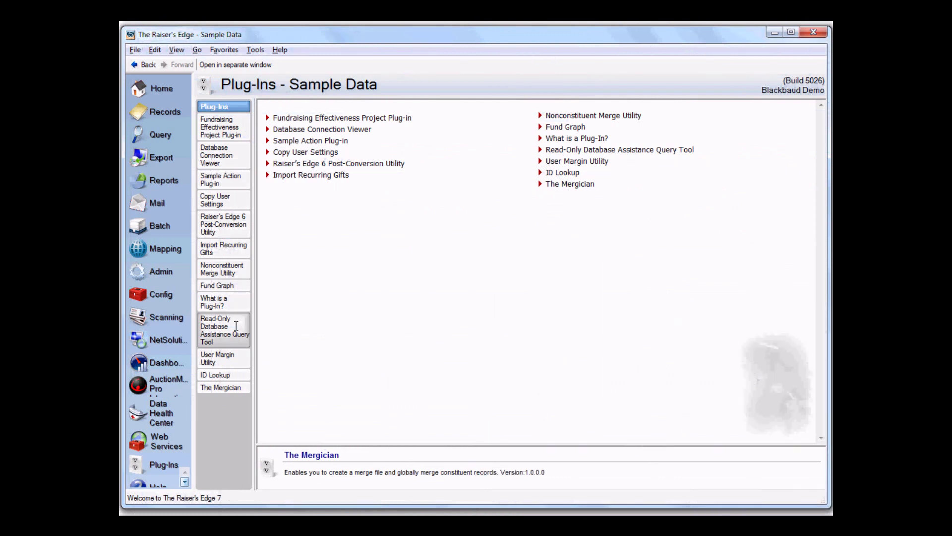
Step: Rerun the Duplicate Constituent Report with the output query option turned off, and enlarge the report to examine the remaining duplicates
{"action": "left_click", "coordinate": [152, 269]}
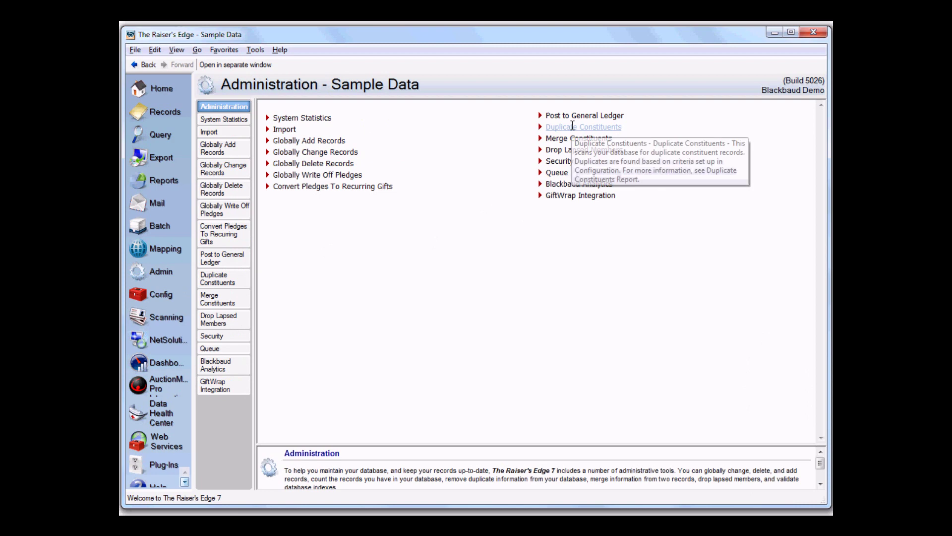
{"action": "left_click", "coordinate": [573, 126]}
{"action": "left_click", "coordinate": [420, 313]}
{"action": "left_click", "coordinate": [453, 332]}
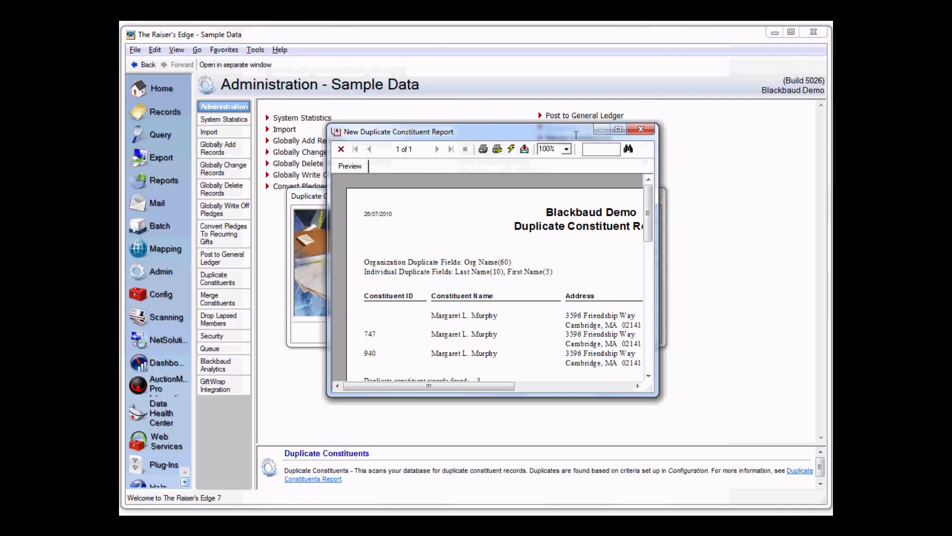
{"action": "left_click_drag", "start_coordinate": [348, 83], "coordinate": [271, 50]}
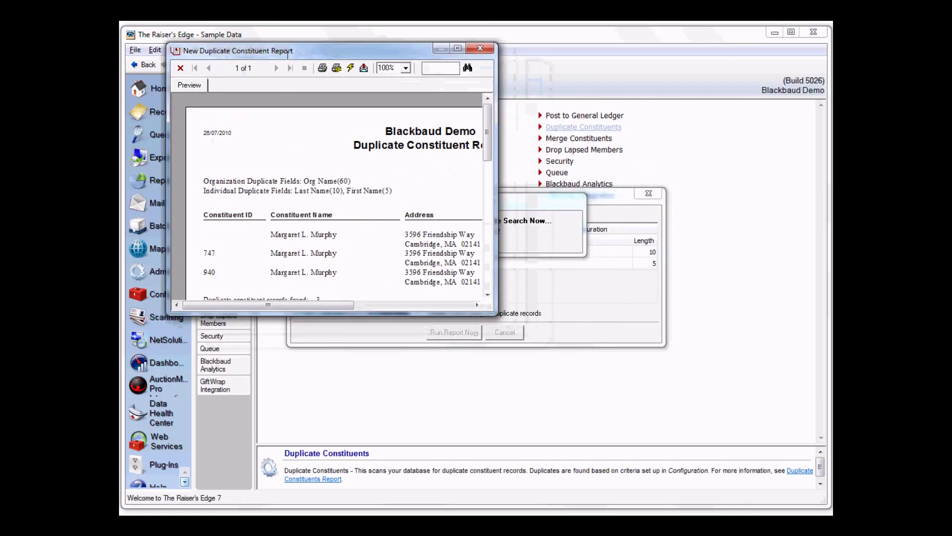
{"action": "left_click_drag", "start_coordinate": [492, 308], "coordinate": [790, 440]}
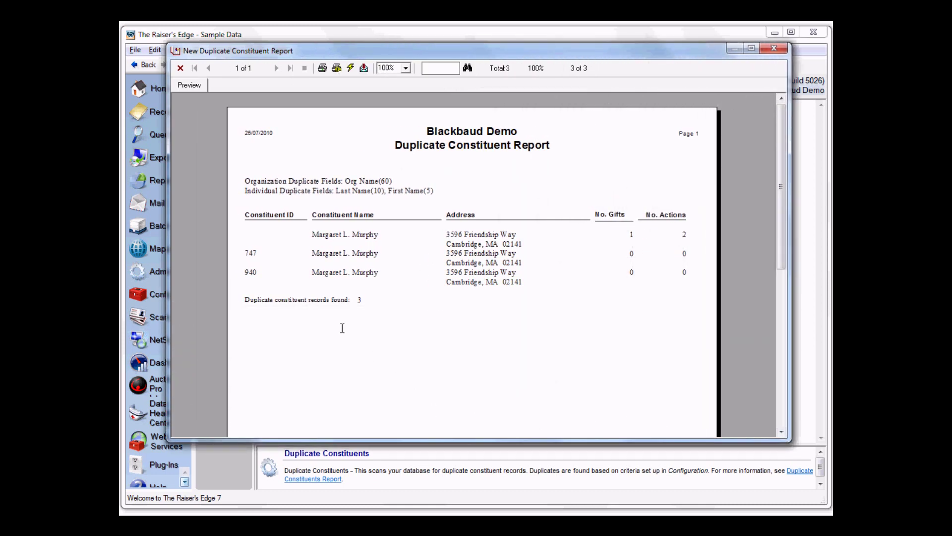